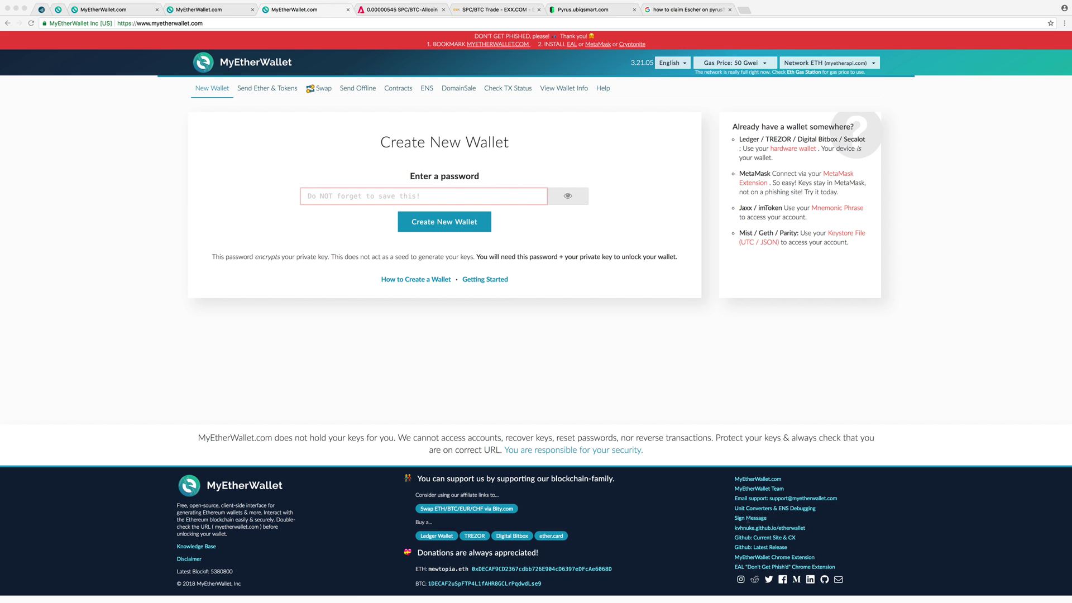
Step: Go to the Sign Message page and unlock the wallet with a pasted private key
key("super+Tab")
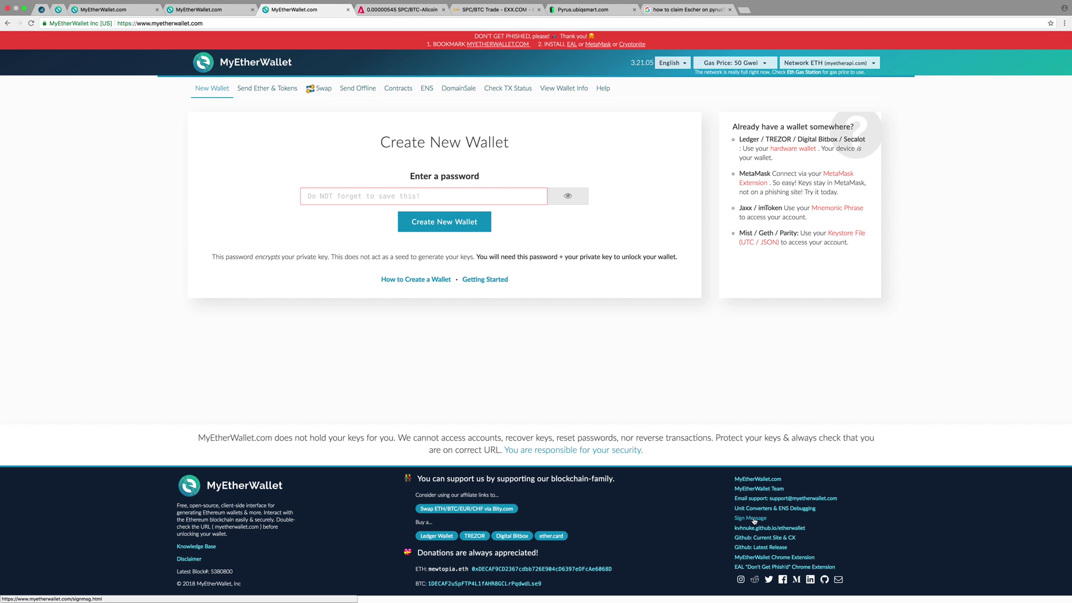
left_click(754, 519)
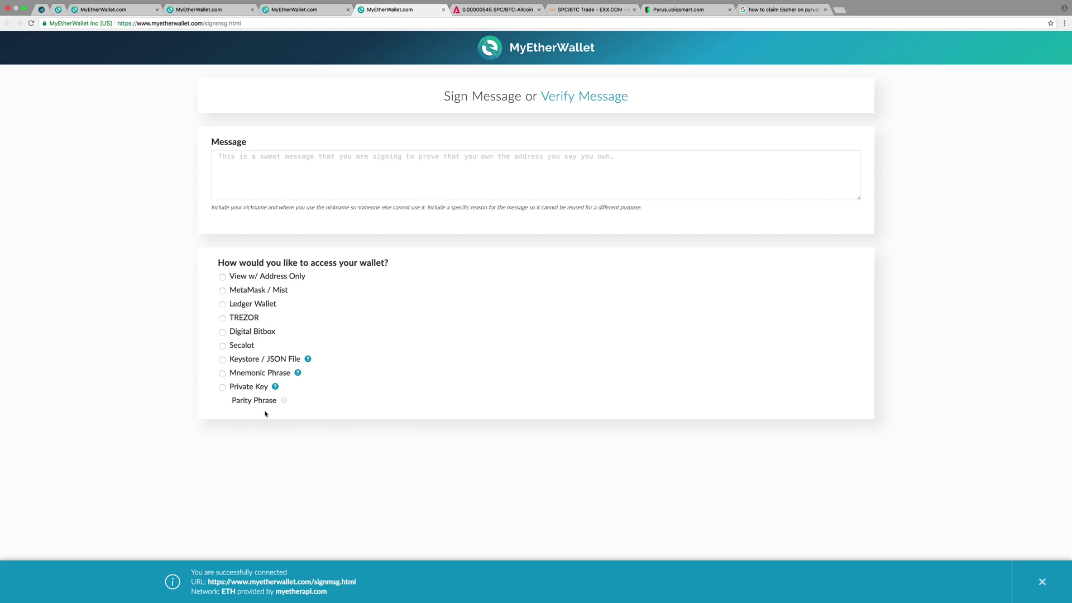
left_click(223, 388)
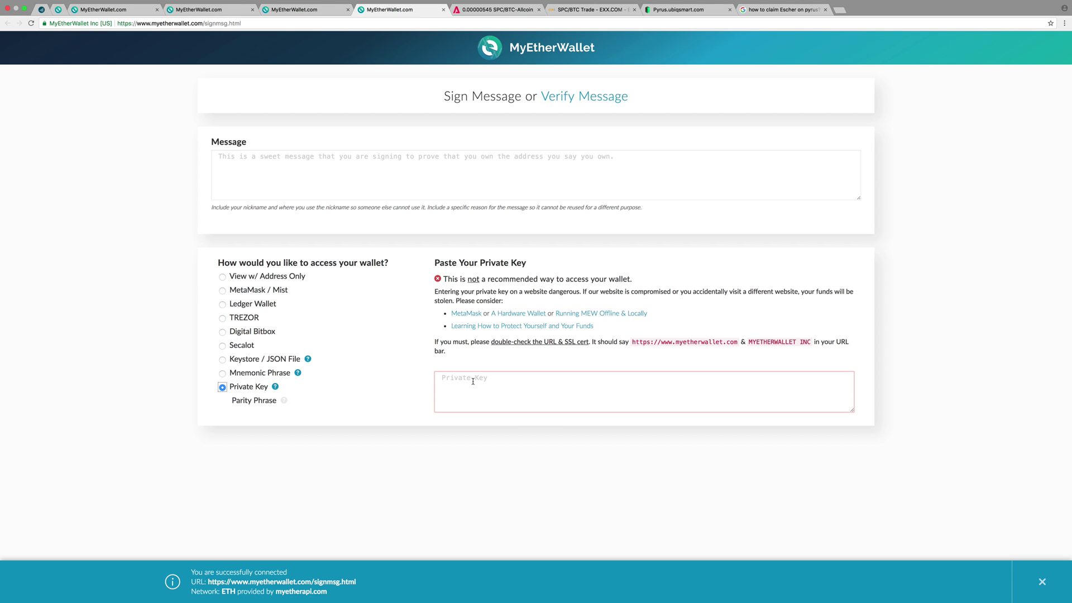
right_click(453, 383)
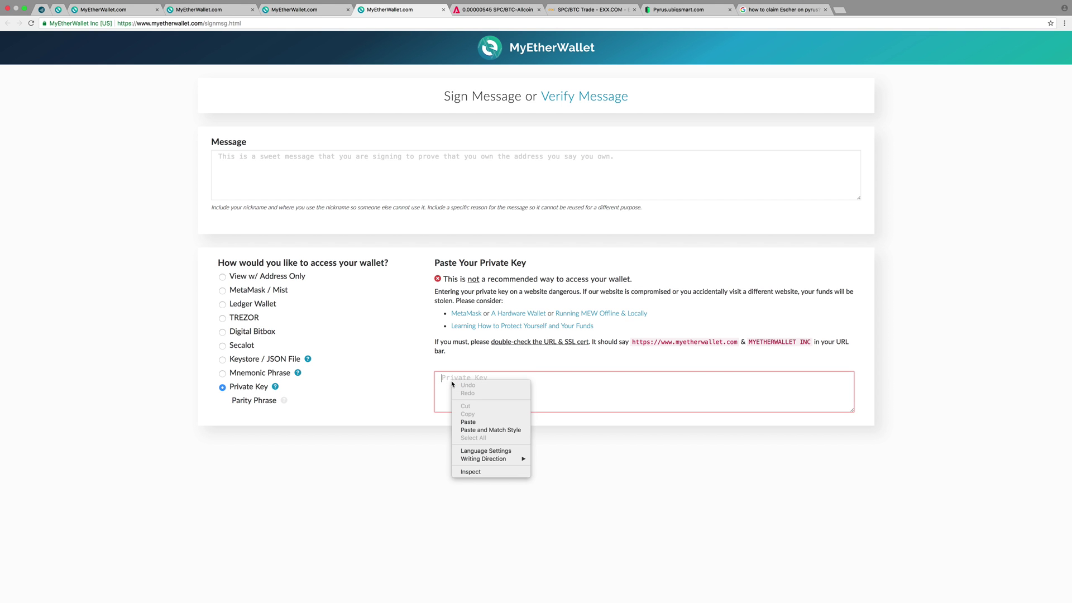
left_click(470, 421)
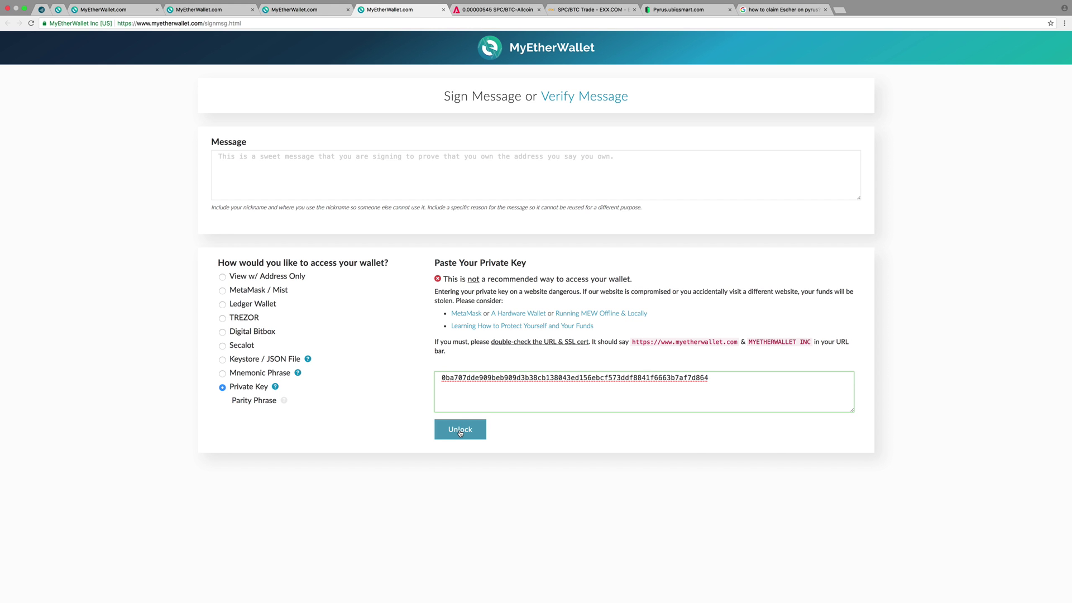
left_click(460, 431)
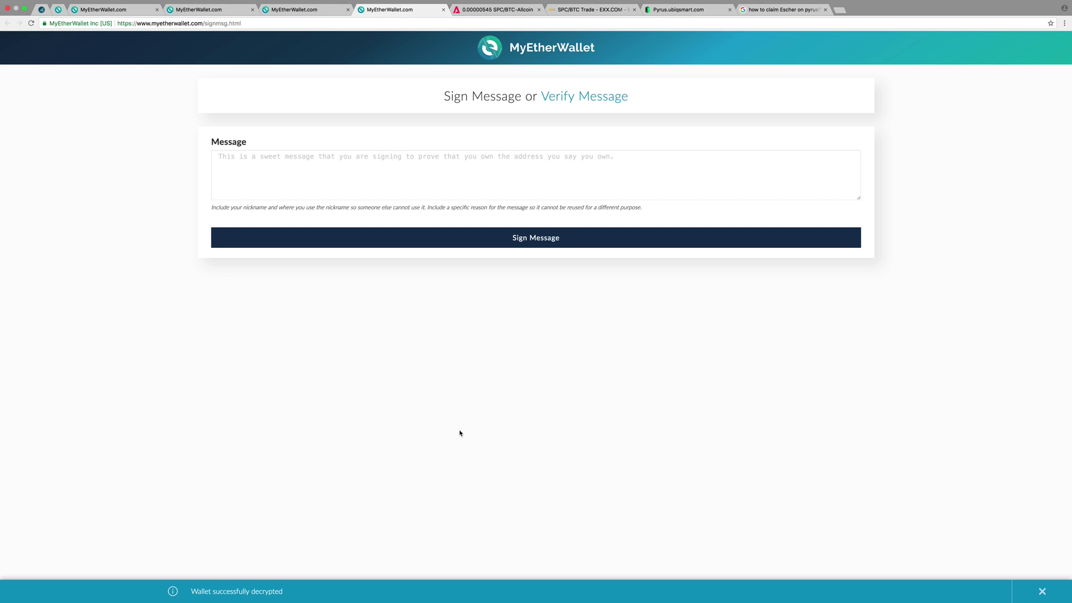
Step: Type the owner's full name as the message and sign it to get the signature JSON
left_click(257, 171)
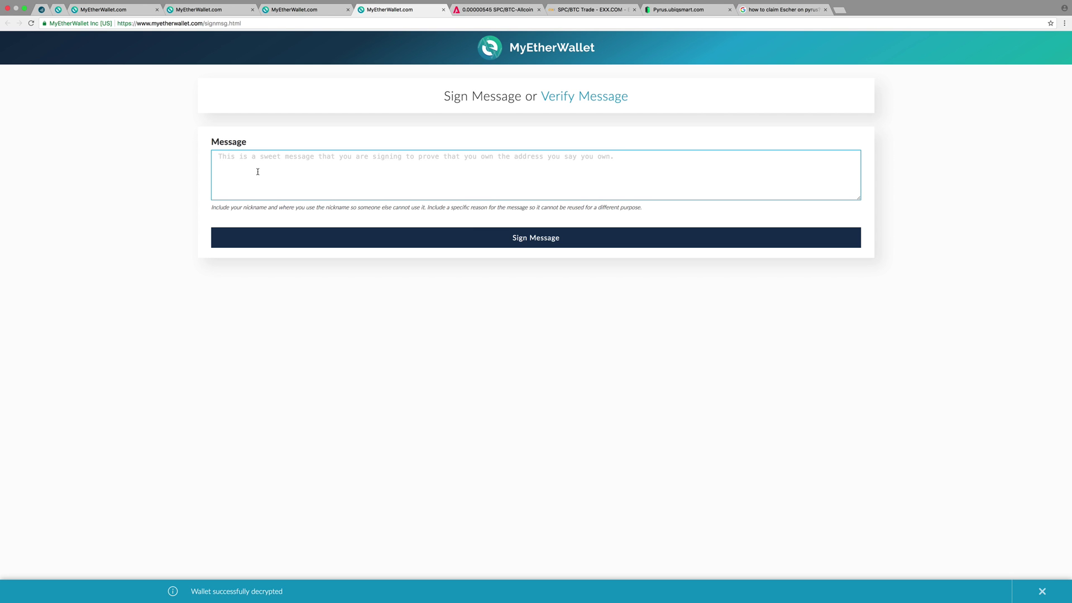
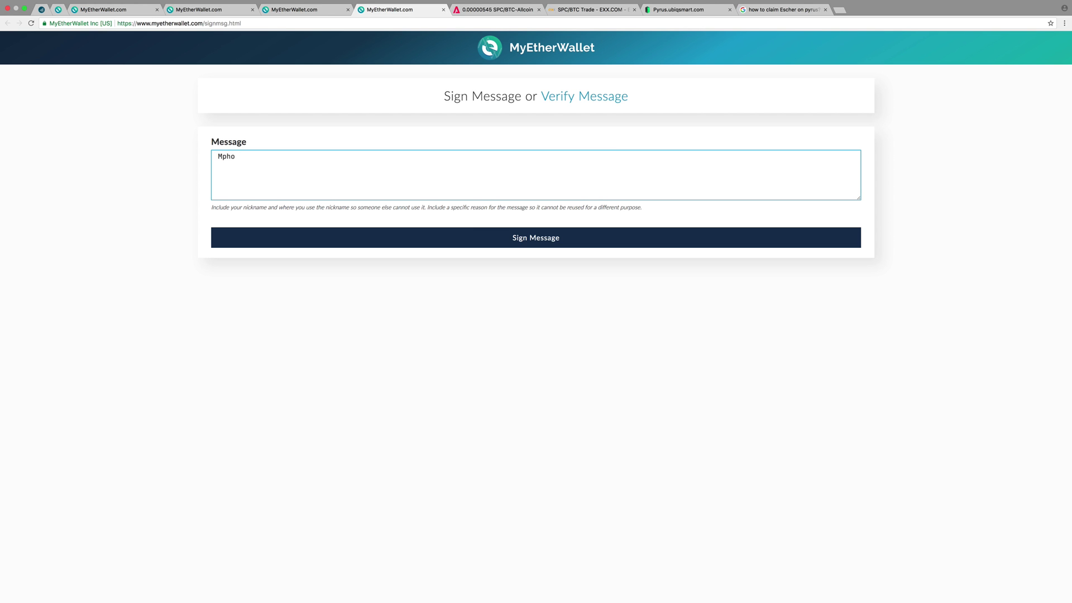
left_click(477, 241)
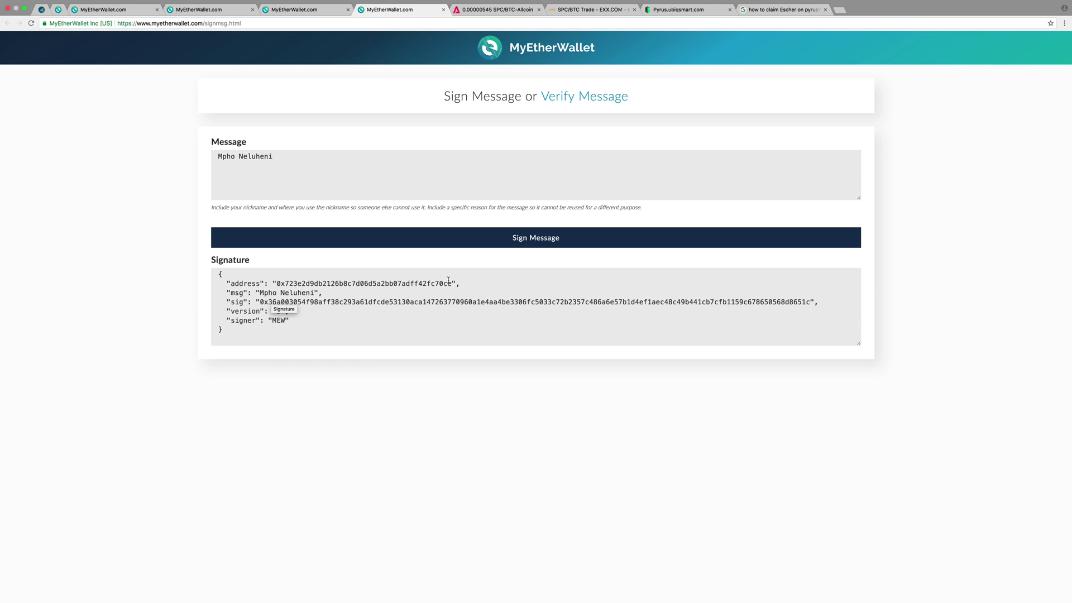
Step: Trim the address to myetherwallet.com and open Sign Message in a new tab
left_click(245, 20)
left_click(246, 21)
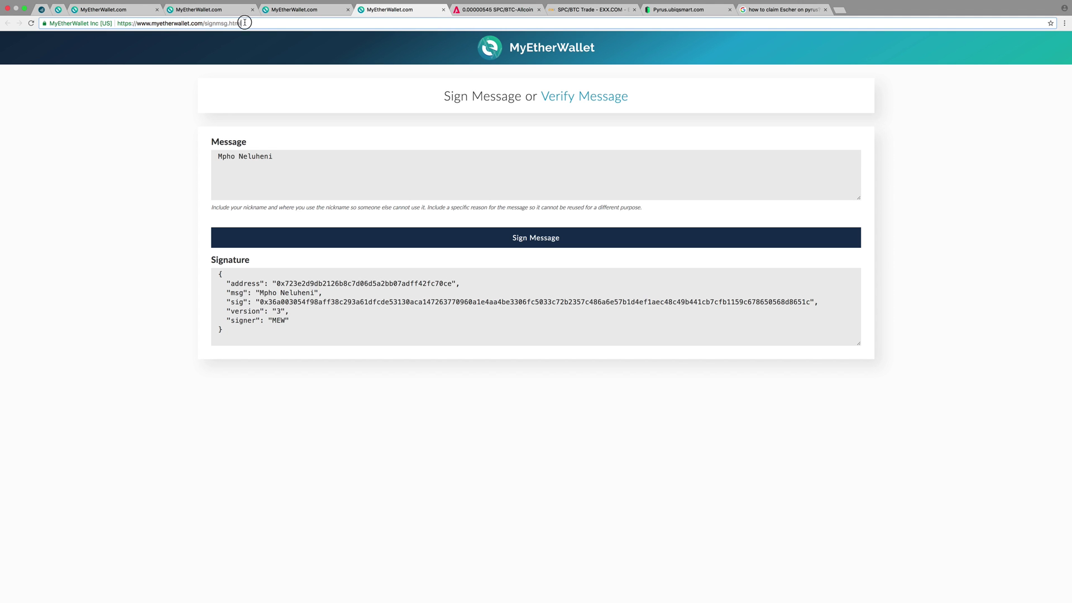
key("BackSpace")
key("BackSpace")
key("BackSpace")
key("BackSpace")
key("BackSpace")
key("BackSpace")
key("BackSpace")
key("BackSpace")
key("BackSpace")
key("BackSpace")
key("BackSpace")
key("BackSpace")
key("BackSpace")
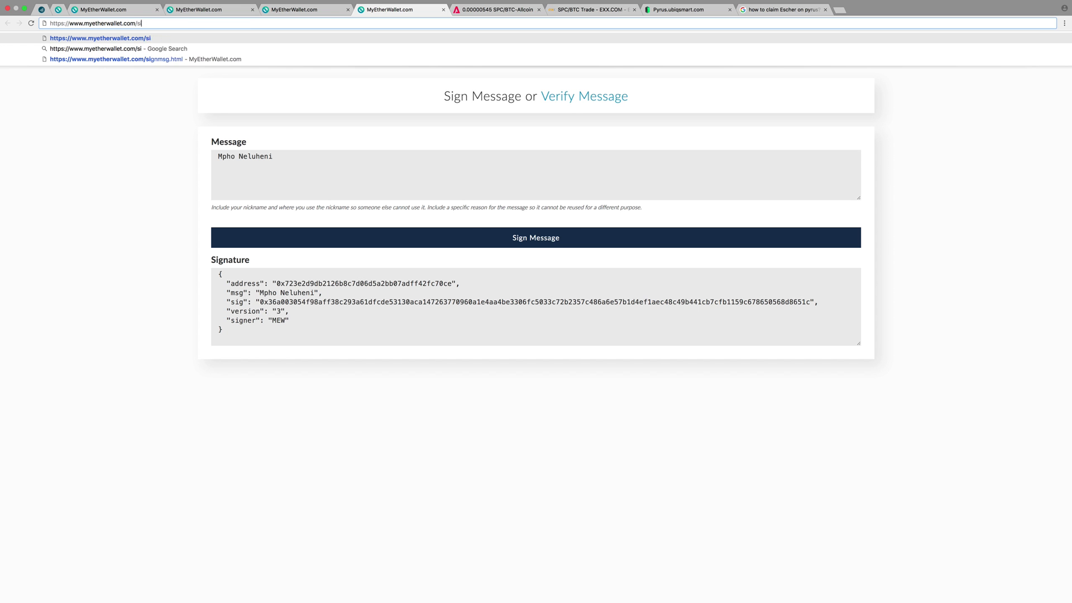
key("Return")
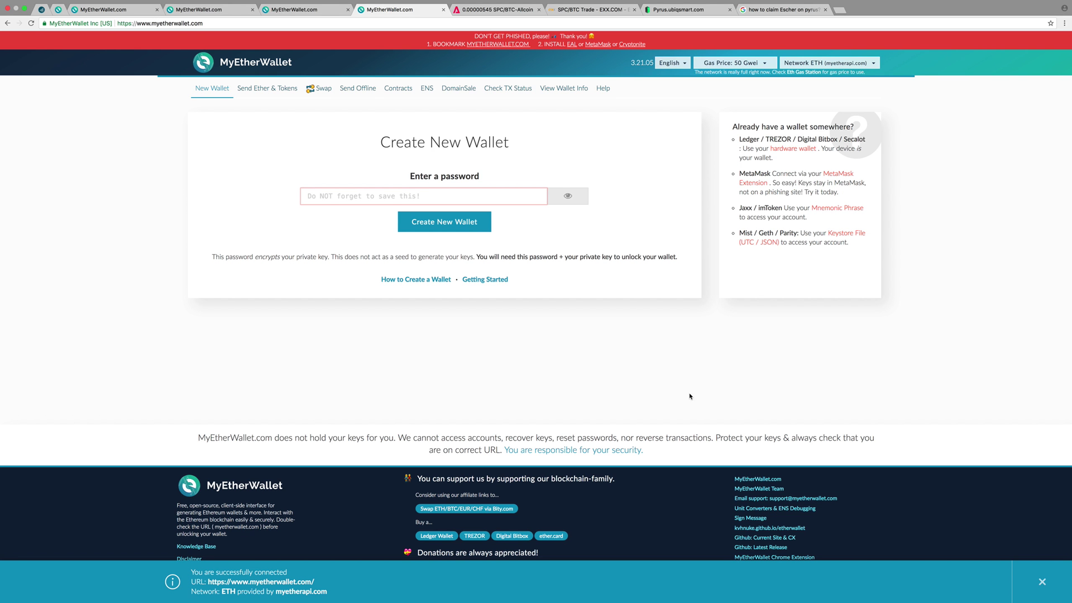
left_click(744, 518)
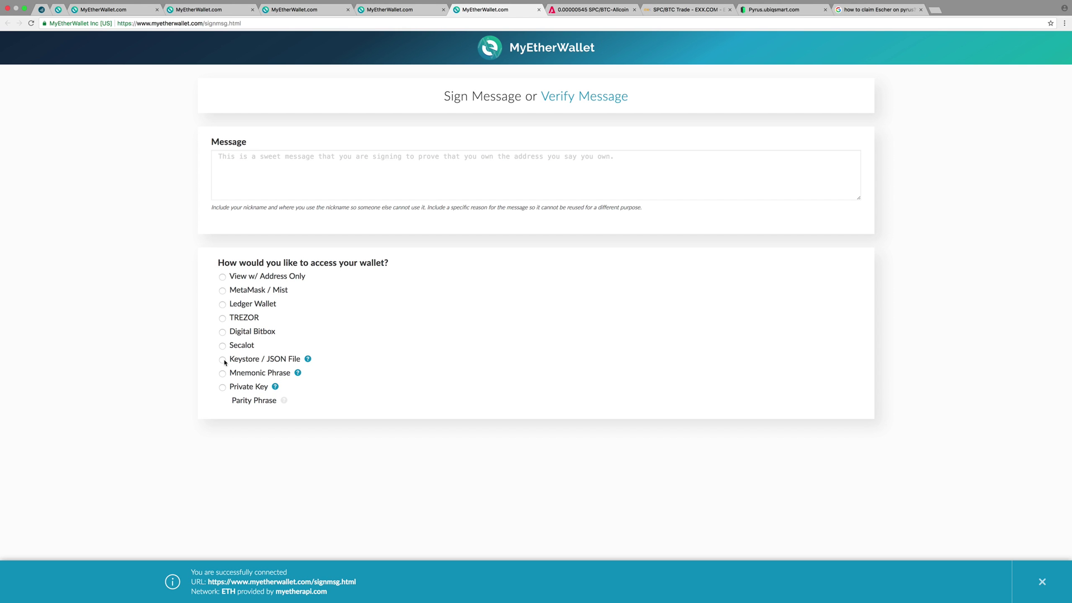
Step: Load the UTC keystore file from Downloads as the wallet access method
left_click(223, 360)
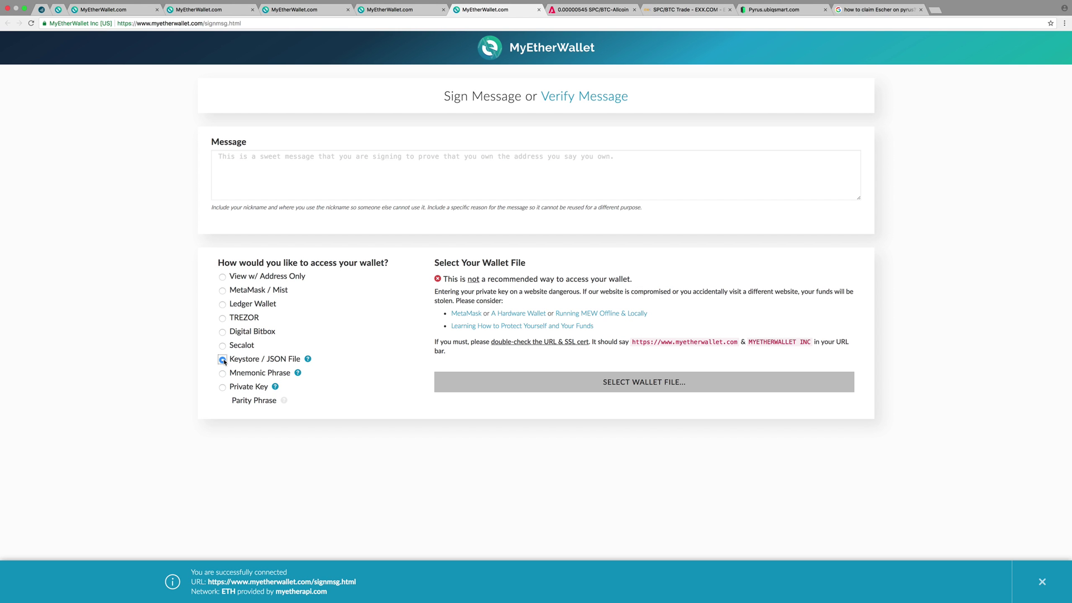
left_click(634, 385)
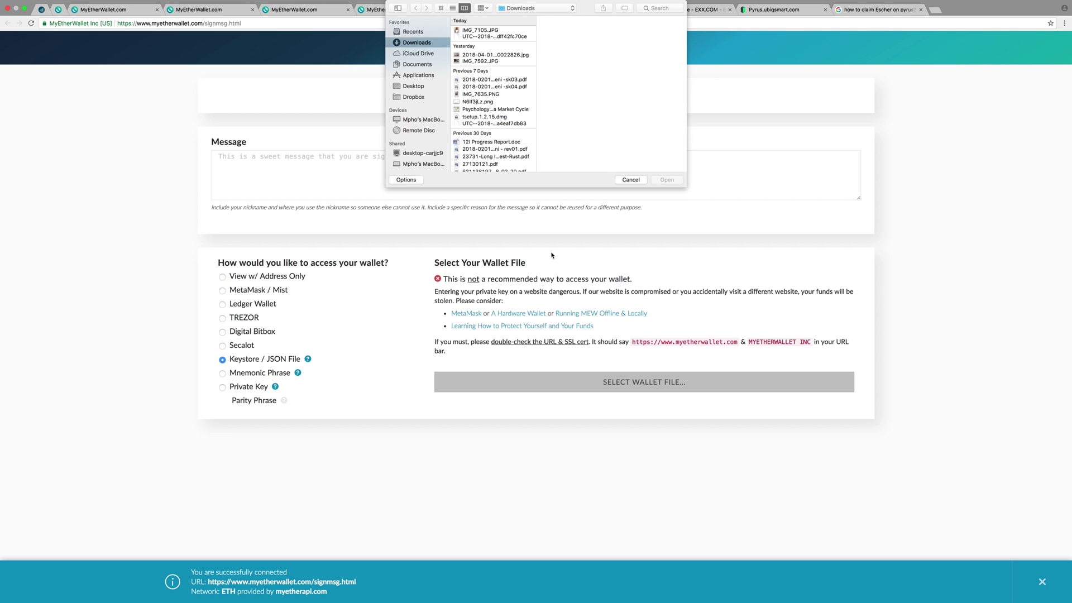
left_click(478, 36)
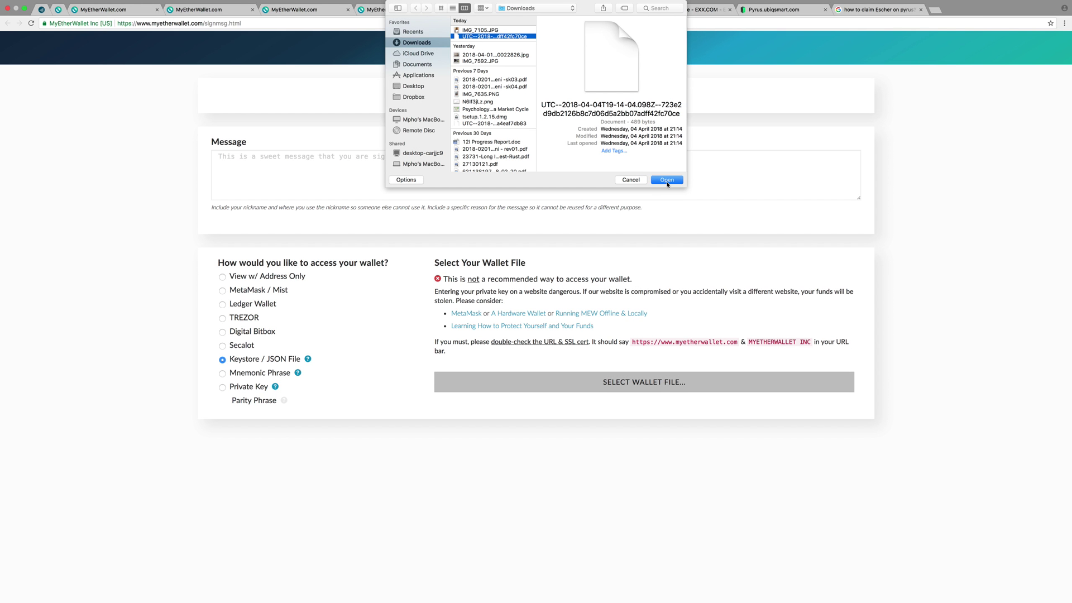
left_click(667, 181)
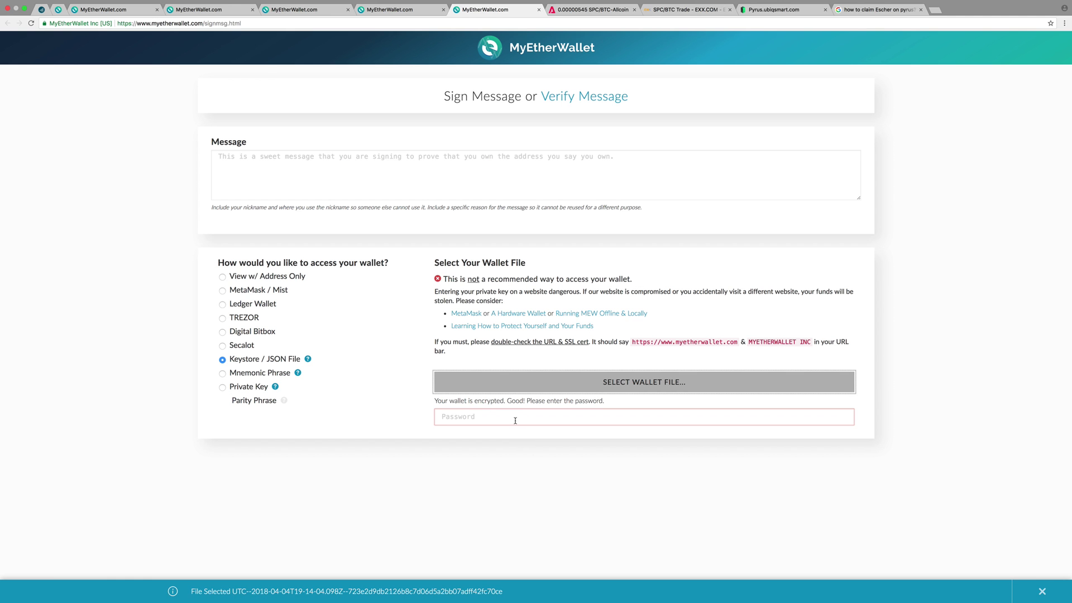
Step: Enter the wallet password and decrypt the wallet
left_click(516, 420)
type("••••")
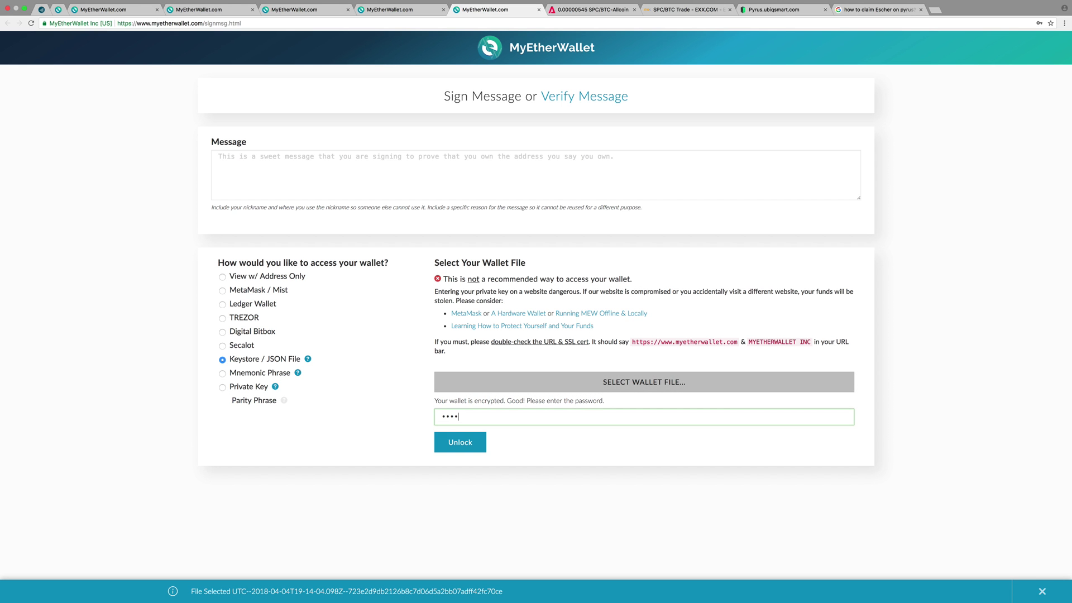
type("•••")
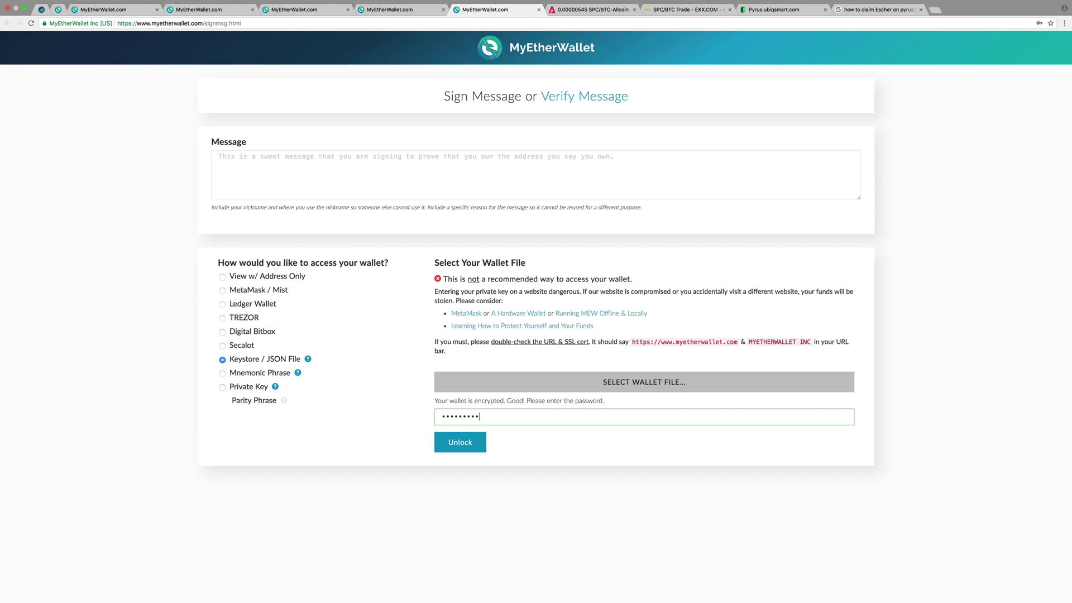
type("••••••••")
left_click(479, 447)
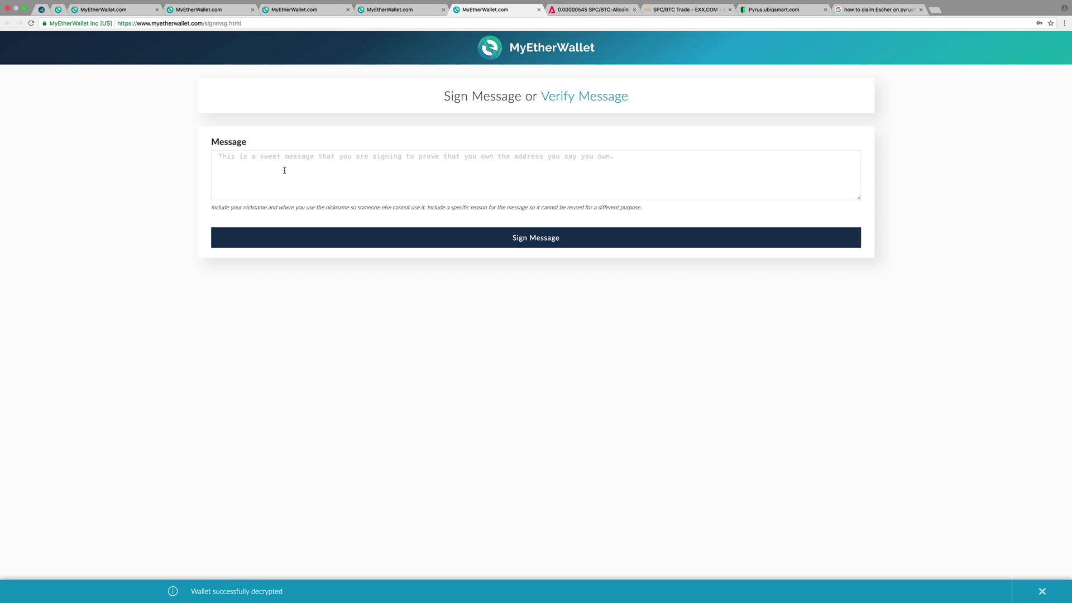
Step: Sign a message containing the owner's full name to generate fresh signature JSON
left_click(283, 169)
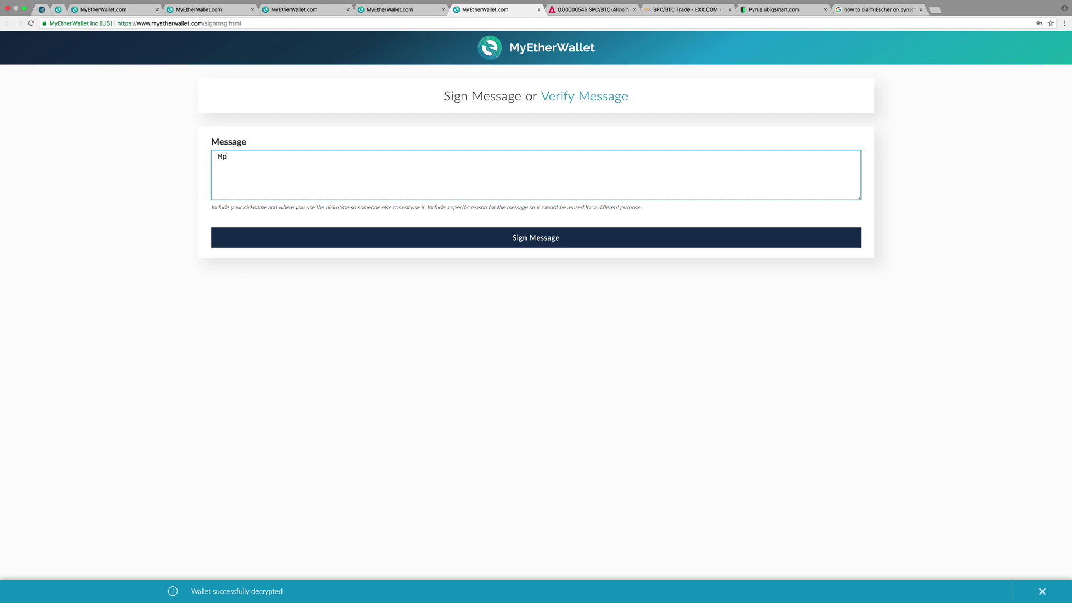
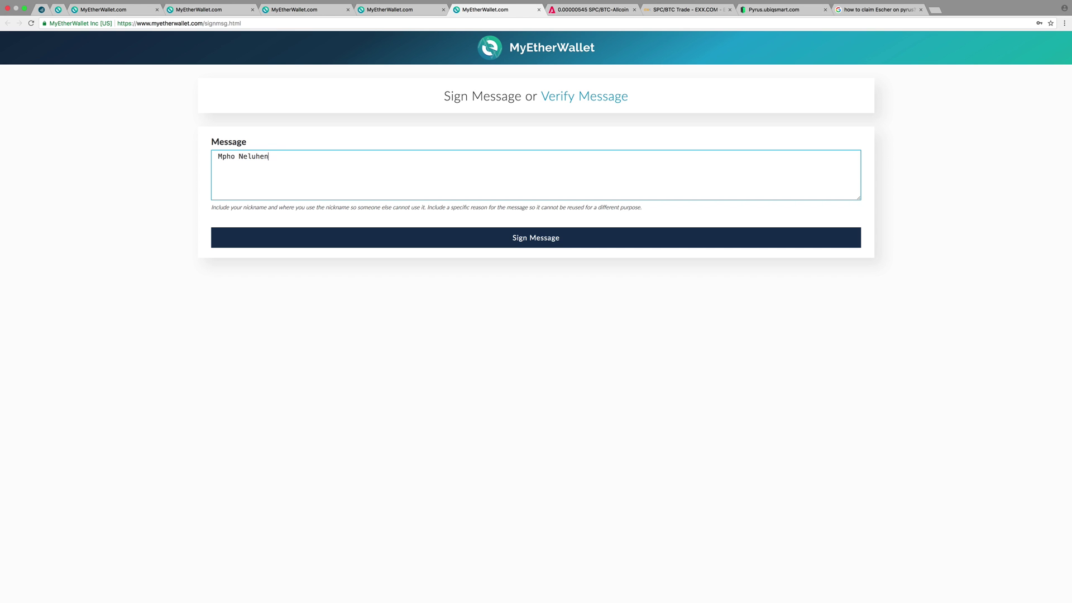
left_click(304, 239)
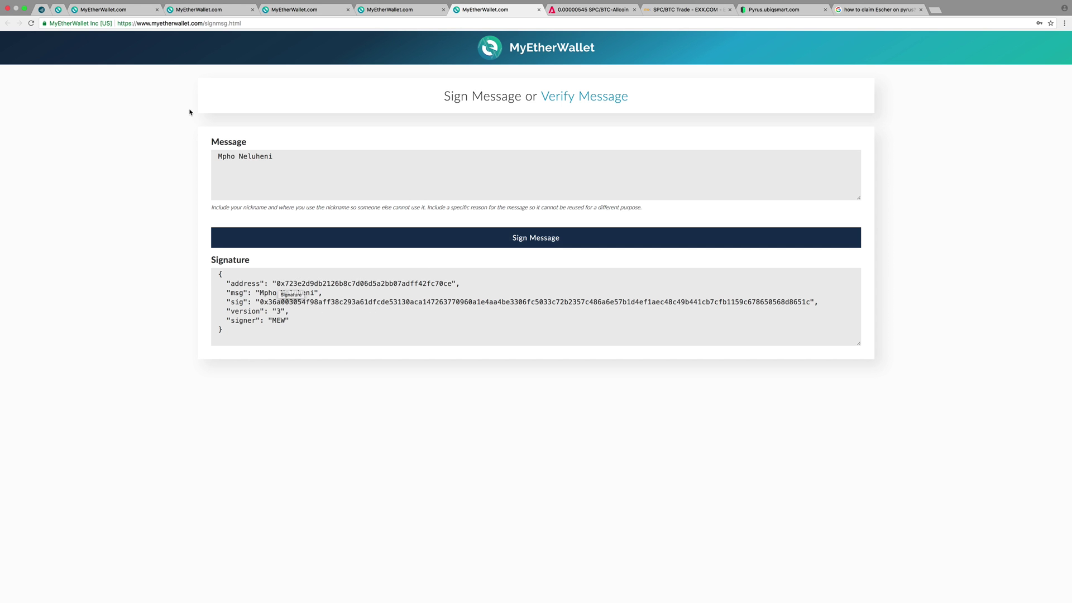
left_click(246, 25)
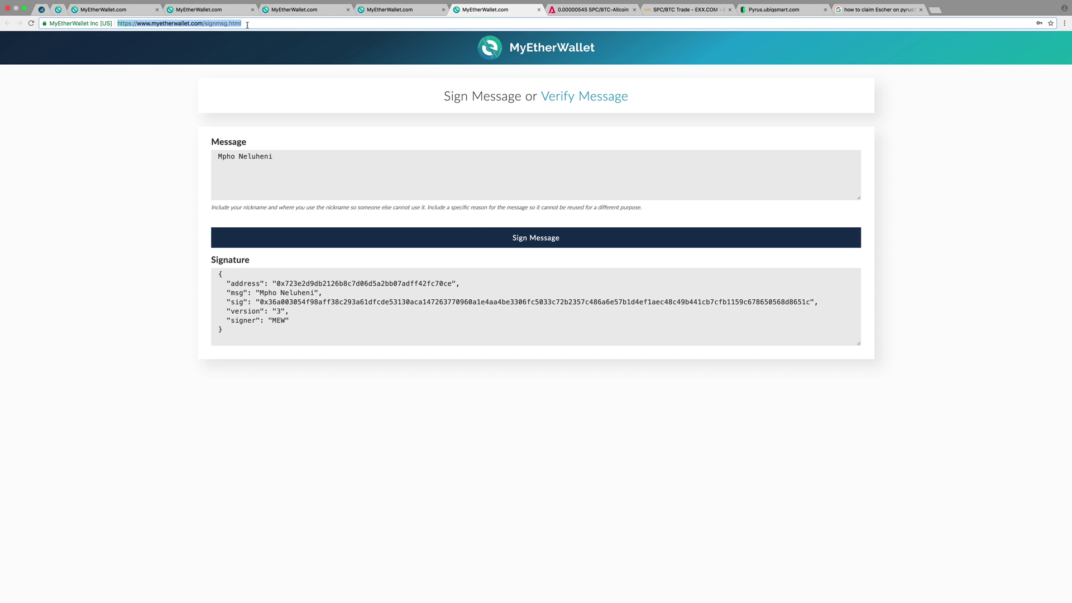
Step: Cut the address back to myetherwallet.com and open Sign Message in a new tab
left_click(247, 25)
key("BackSpace")
key("BackSpace")
key("BackSpace")
key("BackSpace")
key("BackSpace")
key("BackSpace")
key("BackSpace")
key("BackSpace")
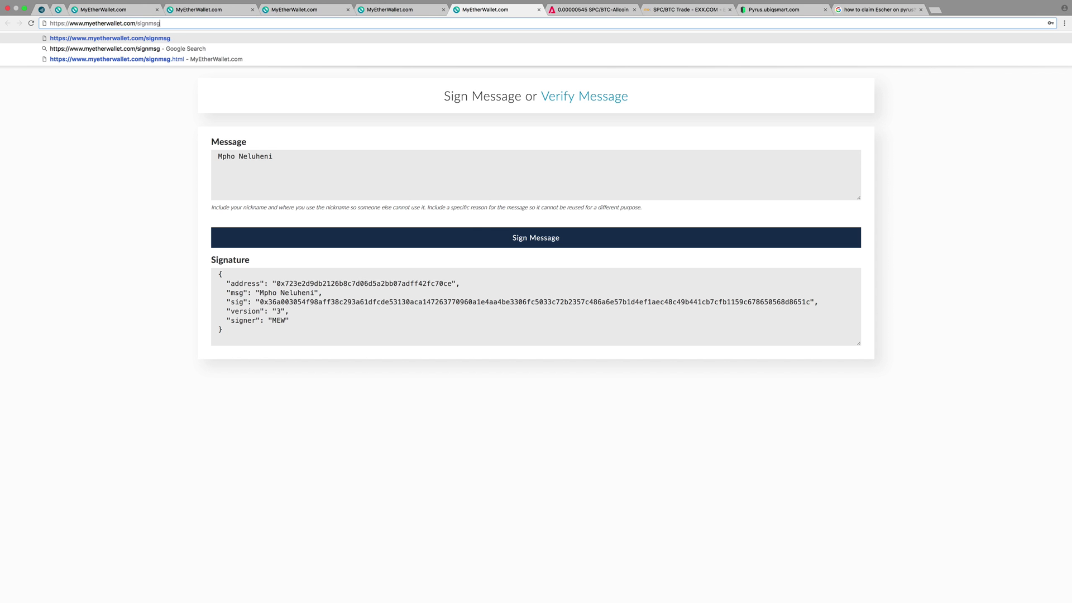
key("BackSpace")
key("BackSpace")
key("BackSpace")
key("BackSpace")
key("BackSpace")
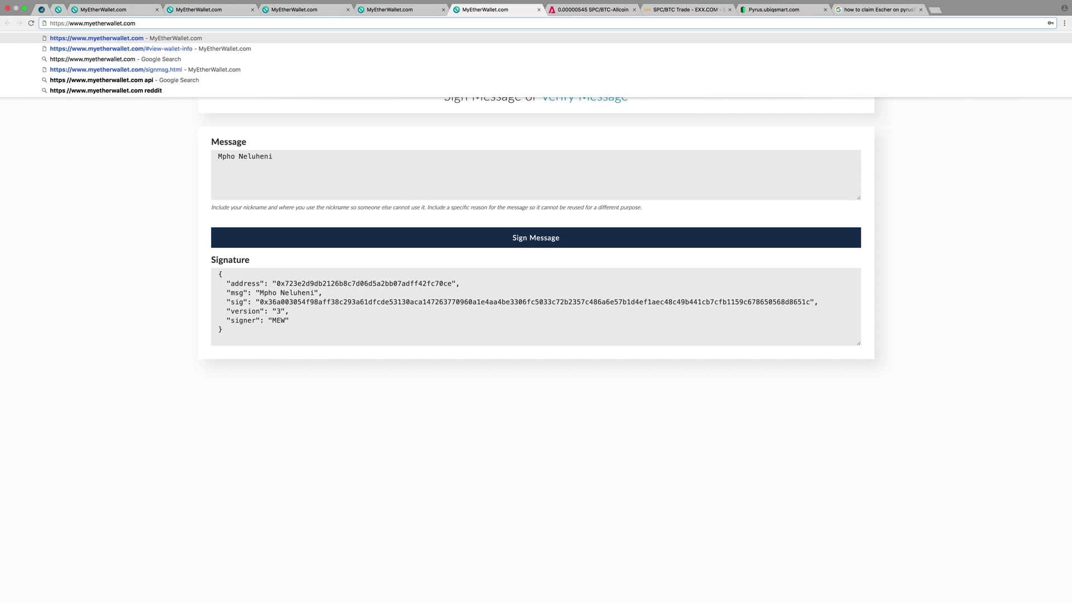
key("Return")
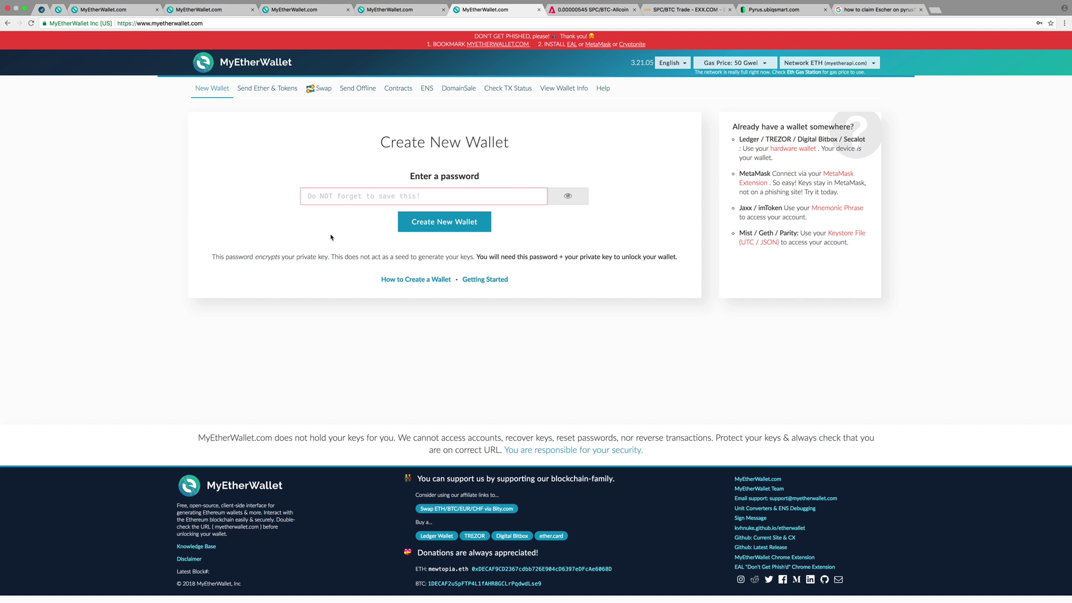
left_click(750, 519)
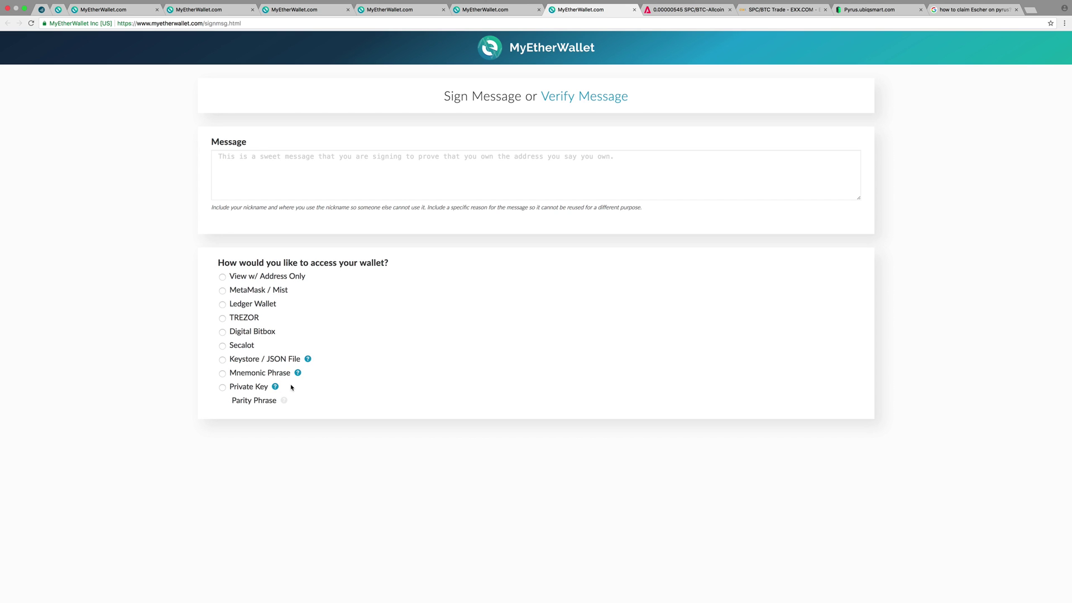
Step: Choose Ledger Wallet access and try connecting, which fails with Invalid status 6801
left_click(223, 318)
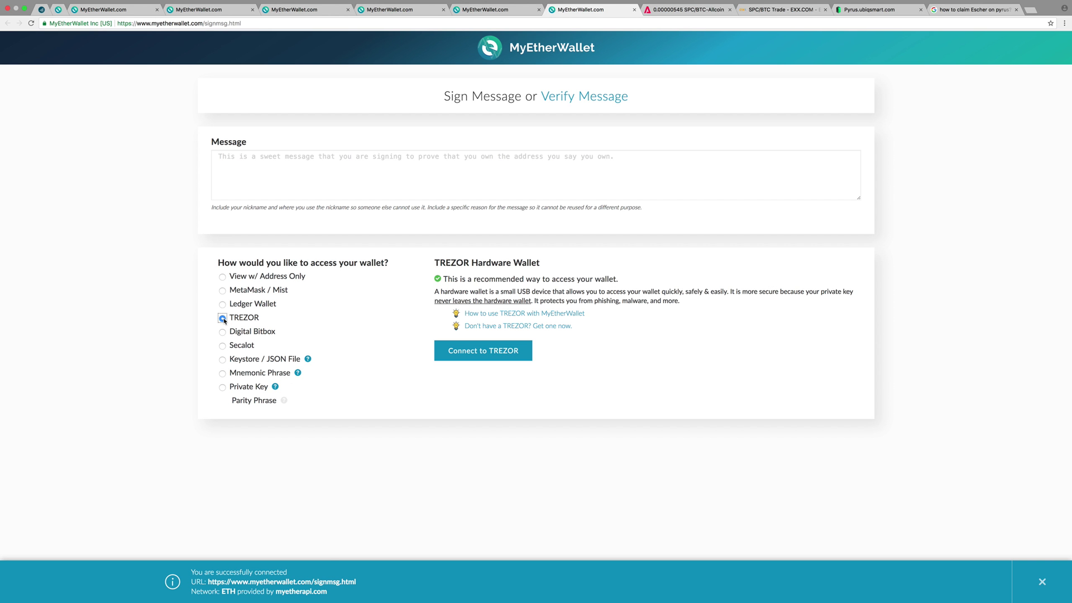
left_click(223, 305)
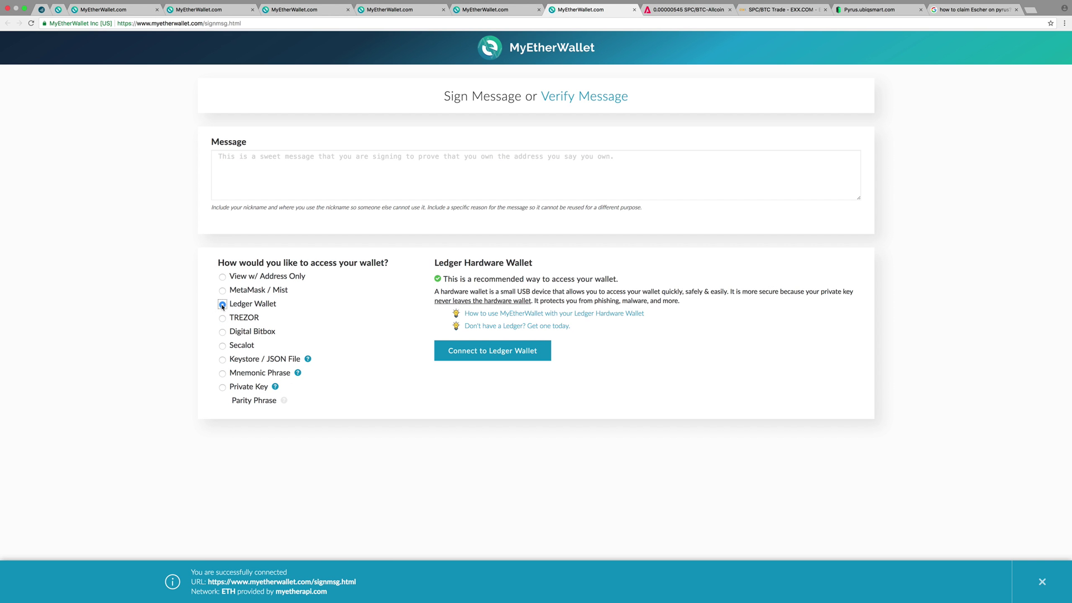
left_click(478, 355)
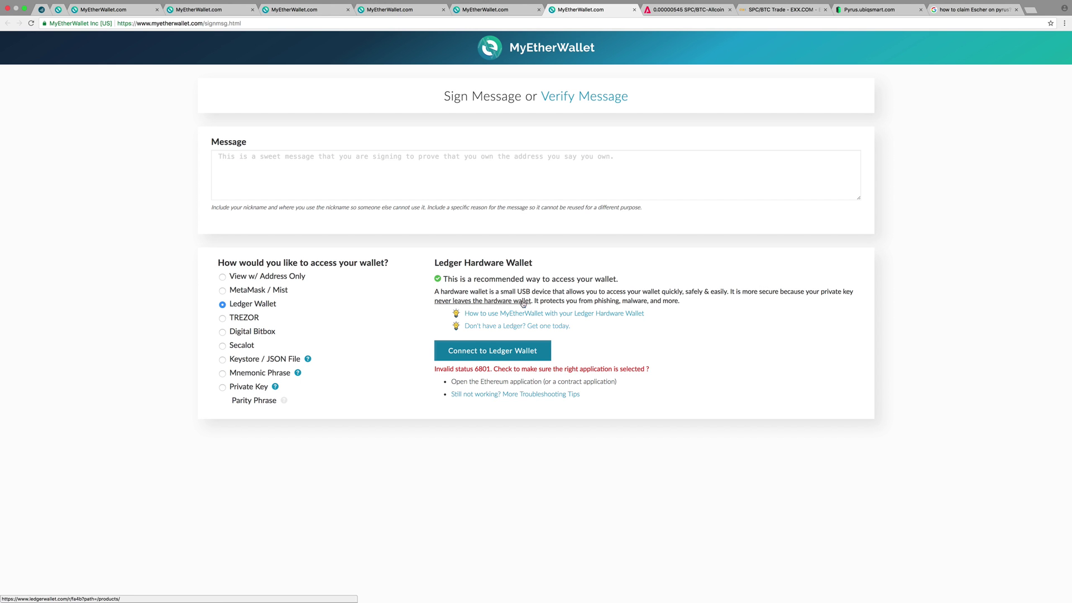
mouse_move(788, 3)
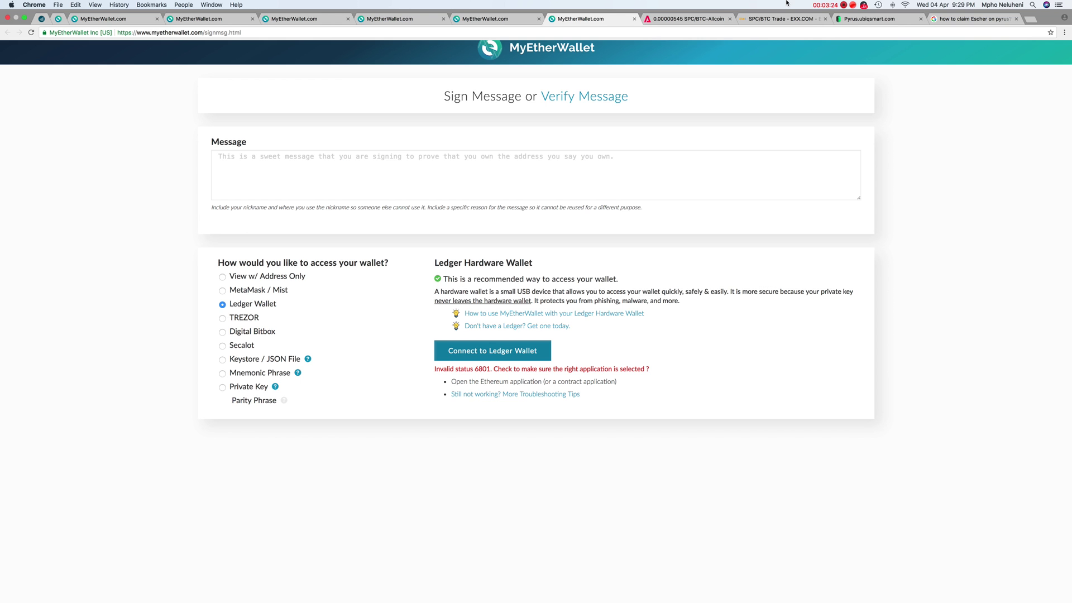